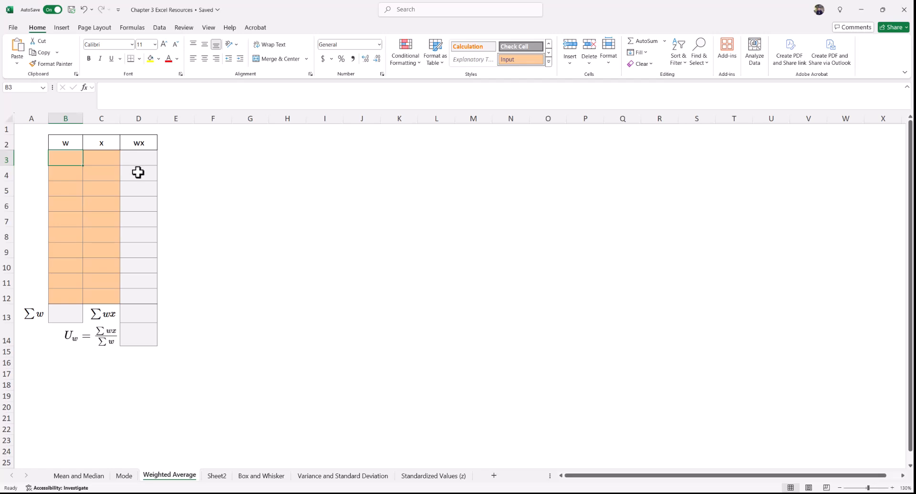
Step: Copy the Number of Square Feet values E14:J14 from Sheet2 into the Weighted Average sheet's w column from B3, as transposed values only
{"action": "left_click", "coordinate": [216, 475]}
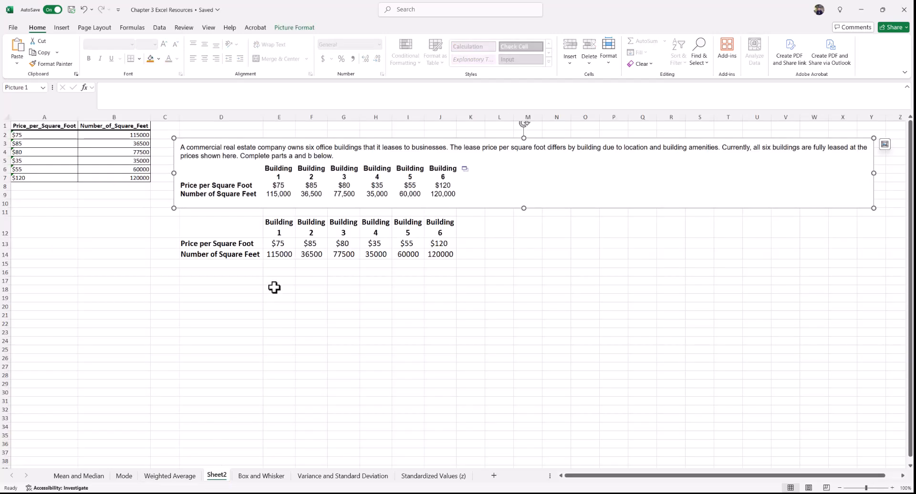
{"action": "left_click", "coordinate": [280, 254]}
{"action": "left_click_drag", "start_coordinate": [296, 255], "coordinate": [436, 254]}
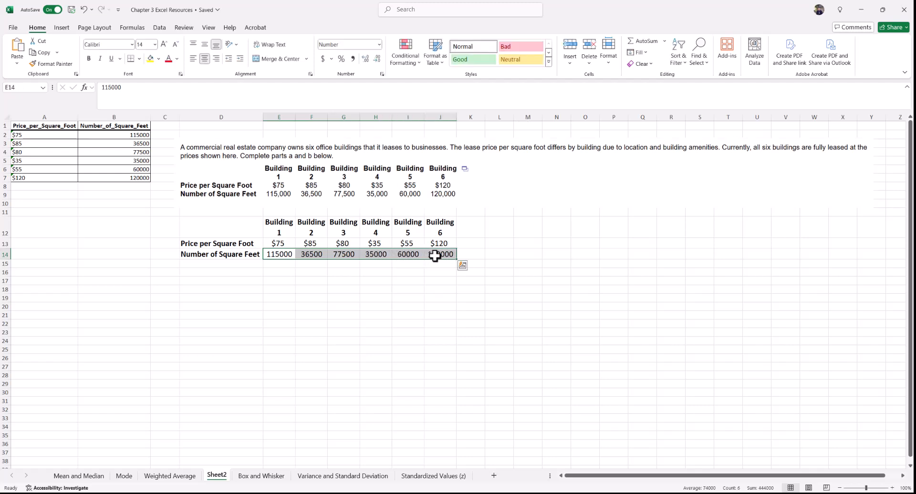
{"action": "key", "text": "ctrl+c"}
{"action": "left_click", "coordinate": [171, 475]}
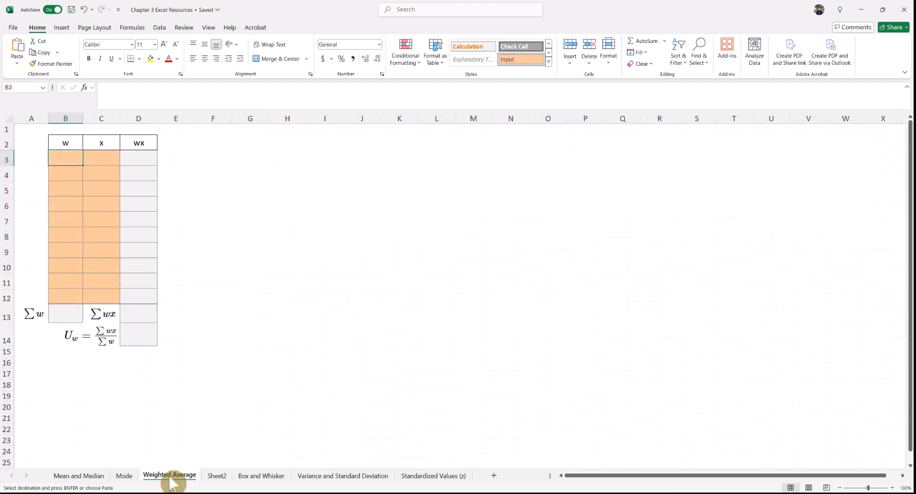
{"action": "right_click", "coordinate": [72, 164]}
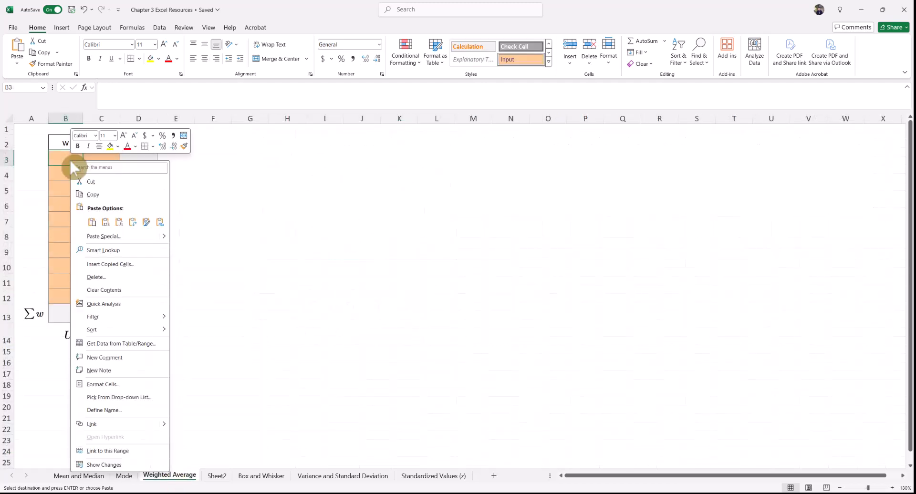
{"action": "left_click", "coordinate": [115, 237]}
{"action": "left_click", "coordinate": [38, 219]}
{"action": "left_click", "coordinate": [125, 297]}
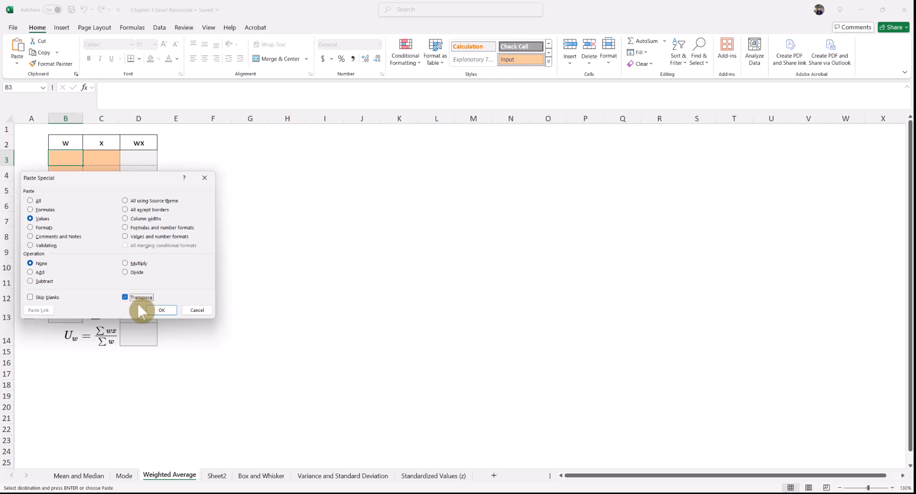
{"action": "left_click", "coordinate": [161, 310]}
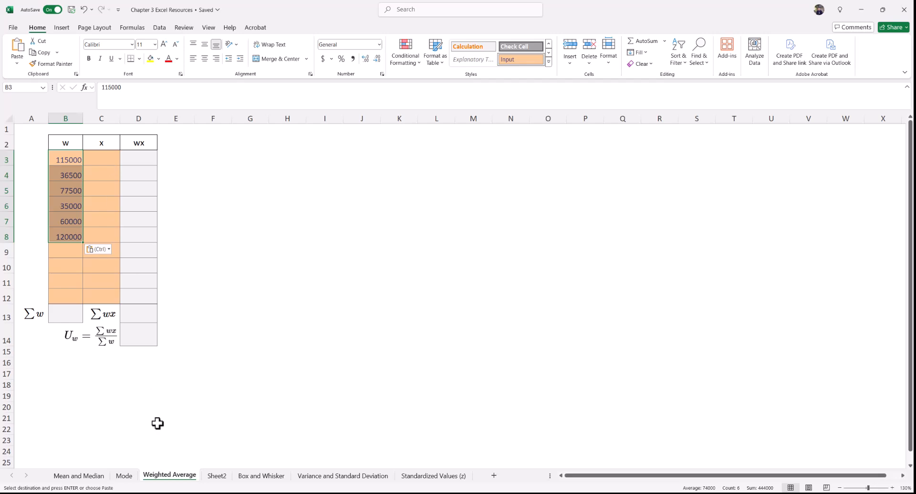
Step: Copy the Price per Square Foot values E13:J13 from Sheet2 into the Weighted Average sheet's x column from C3, as transposed values only
{"action": "left_click", "coordinate": [217, 475]}
{"action": "left_click_drag", "start_coordinate": [279, 243], "coordinate": [438, 244]}
{"action": "key", "text": "ctrl+c"}
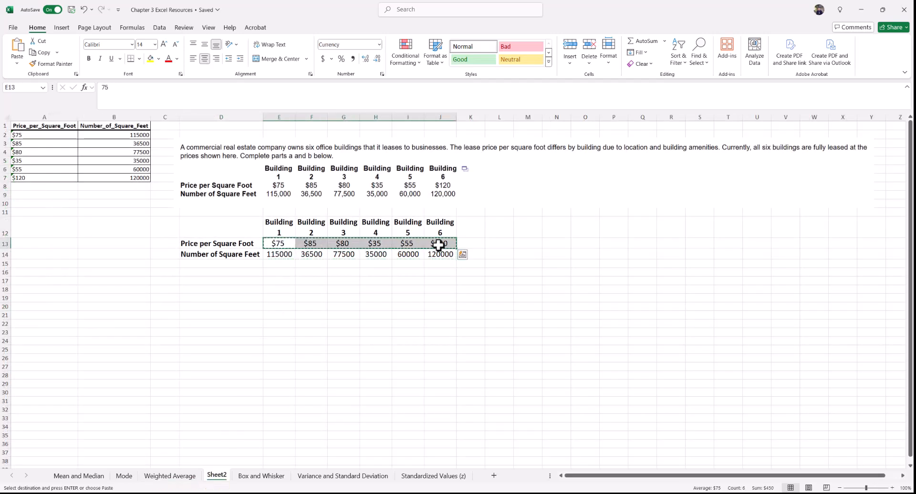
{"action": "left_click", "coordinate": [169, 477]}
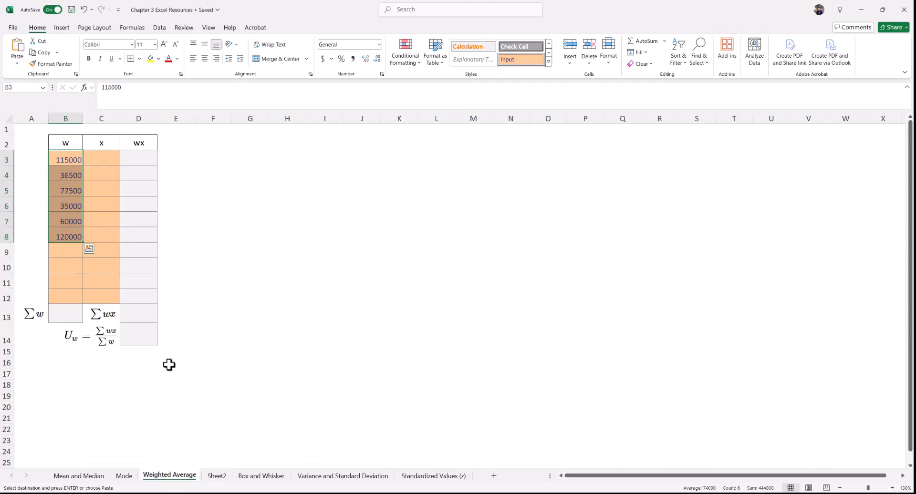
{"action": "left_click", "coordinate": [106, 159]}
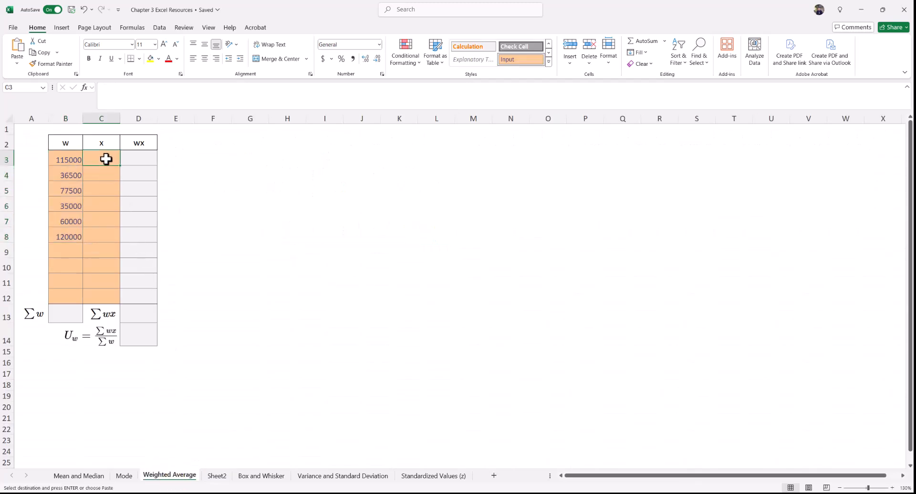
{"action": "right_click", "coordinate": [106, 159]}
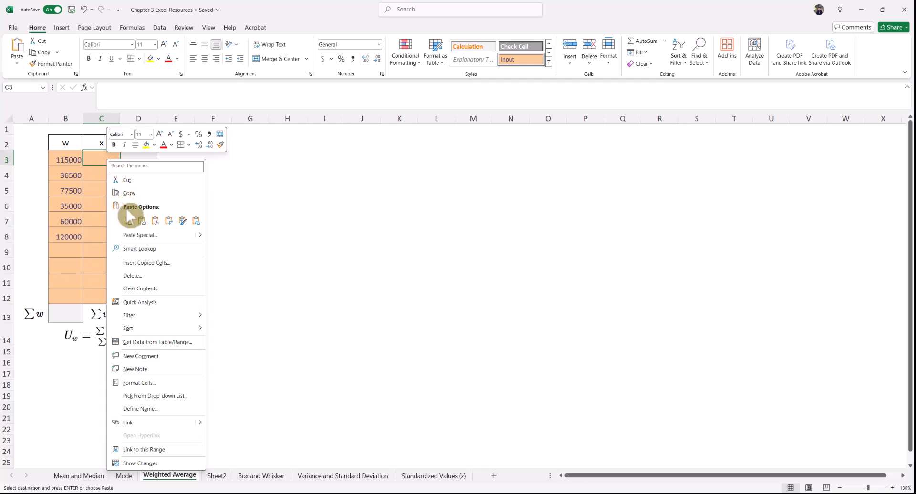
{"action": "left_click", "coordinate": [143, 235]}
{"action": "left_click", "coordinate": [58, 219]}
{"action": "left_click", "coordinate": [149, 297]}
{"action": "left_click", "coordinate": [186, 311]}
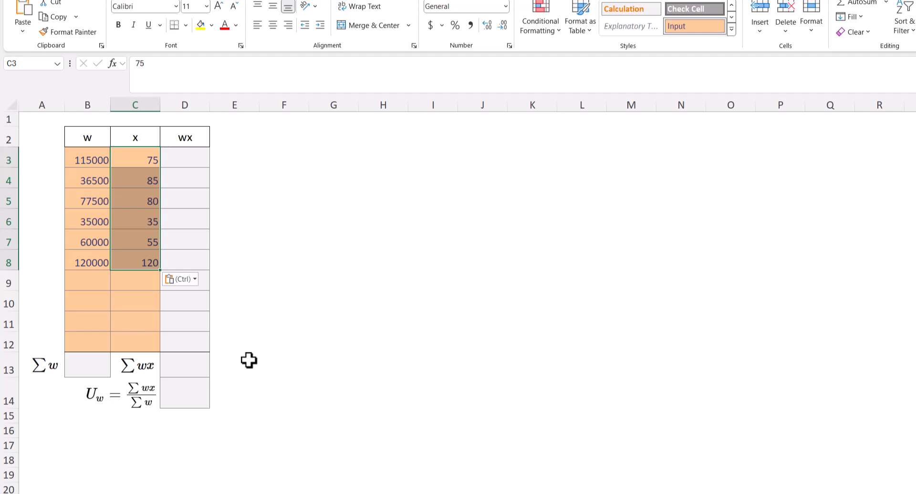
Step: Enter =B3*C3 in the first wx cell, D3, and fill the formula down through D8
{"action": "left_click", "coordinate": [185, 161]}
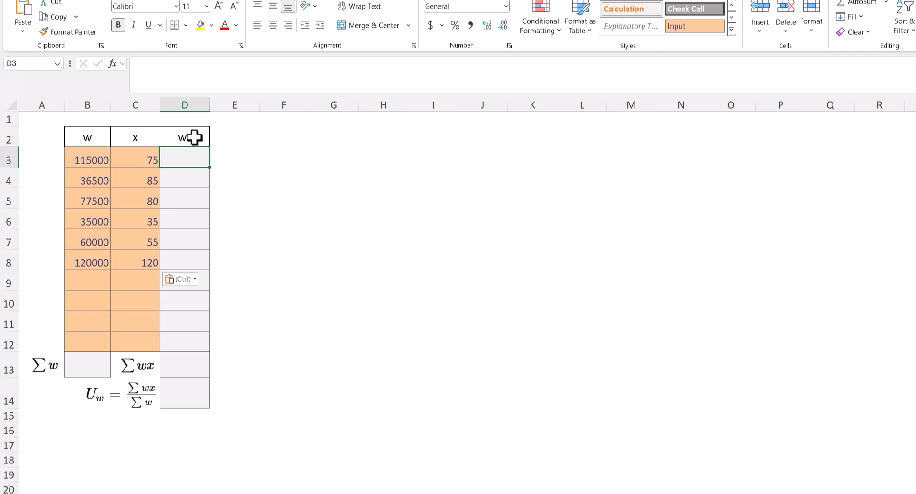
{"action": "type", "text": "="}
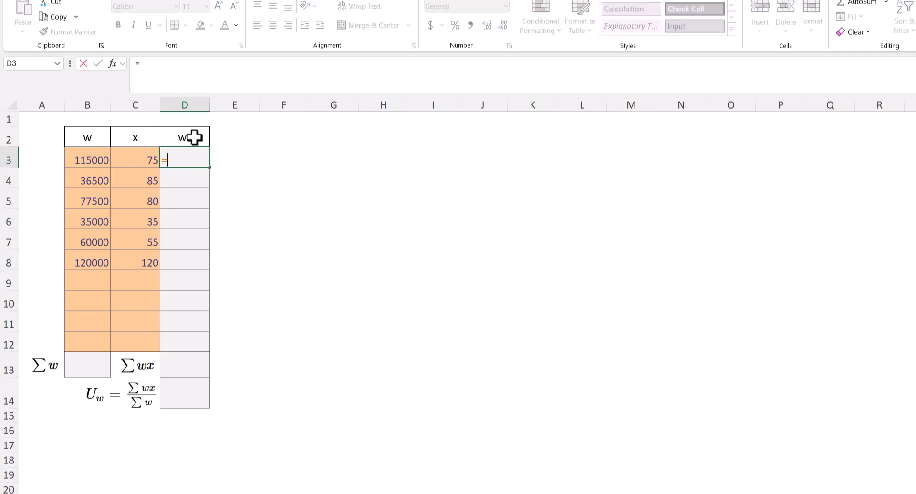
{"action": "left_click", "coordinate": [92, 161]}
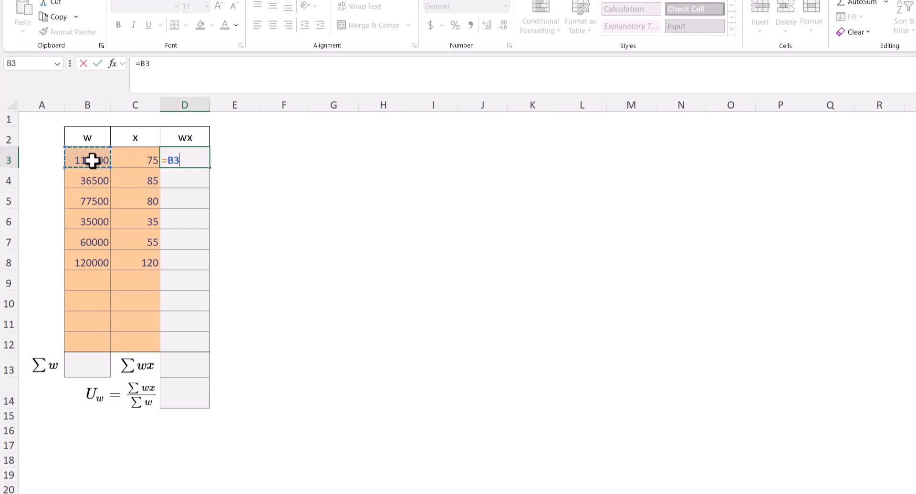
{"action": "type", "text": "*"}
{"action": "left_click", "coordinate": [139, 155]}
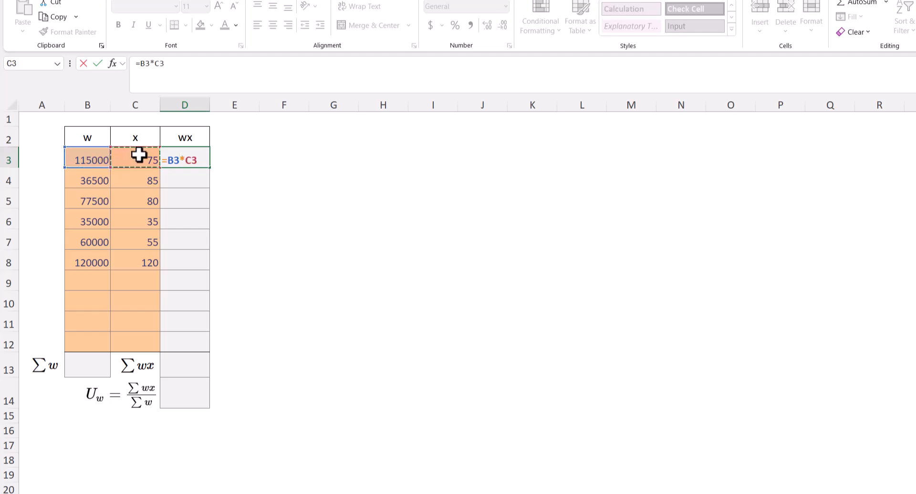
{"action": "key", "text": "ctrl+Return"}
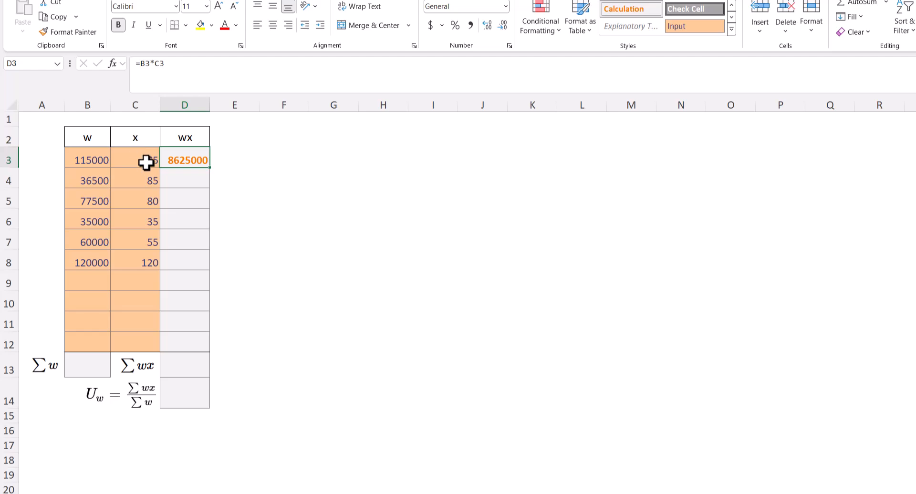
{"action": "double_click", "coordinate": [210, 169]}
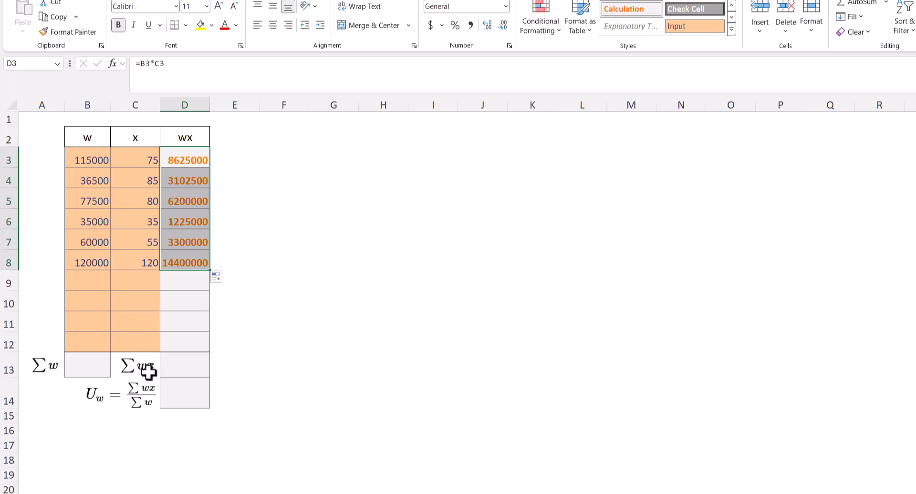
Step: Total the wx column in D13 with =SUM(D3:D12) and the w column in B13 with =SUM(B3:B12)
{"action": "left_click", "coordinate": [183, 369]}
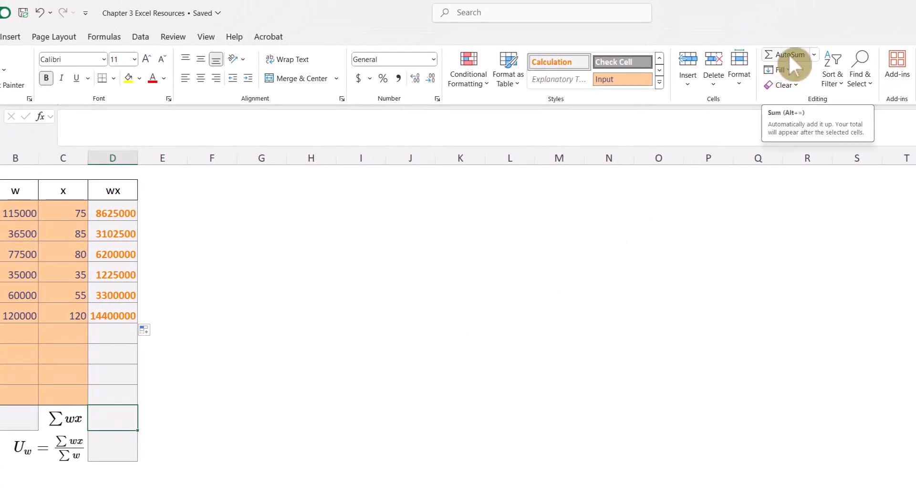
{"action": "left_click", "coordinate": [787, 53]}
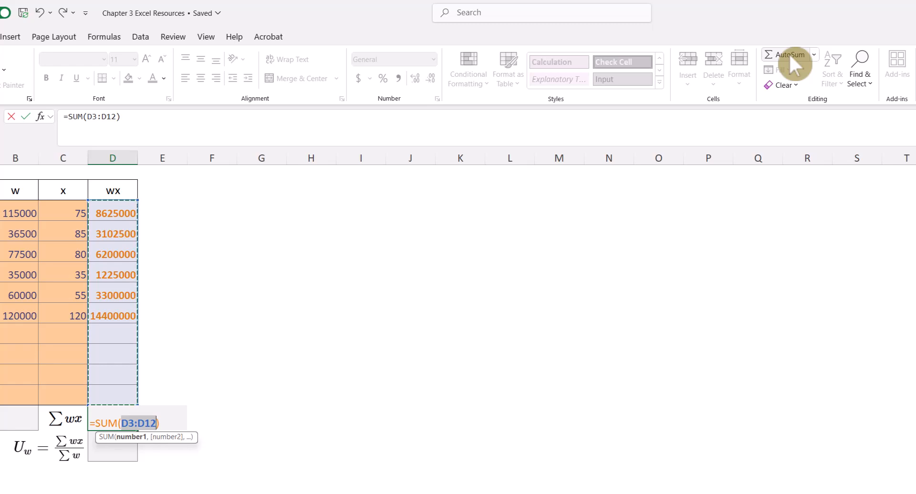
{"action": "left_click", "coordinate": [788, 53]}
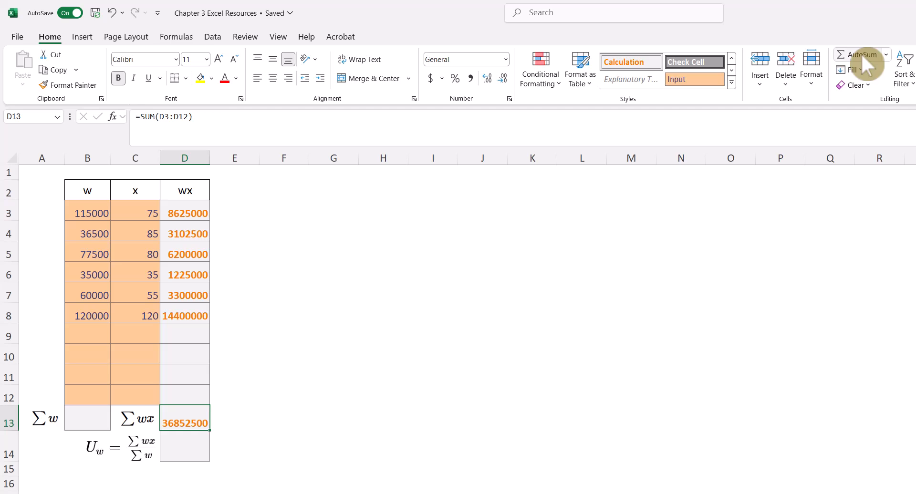
{"action": "left_click", "coordinate": [84, 418]}
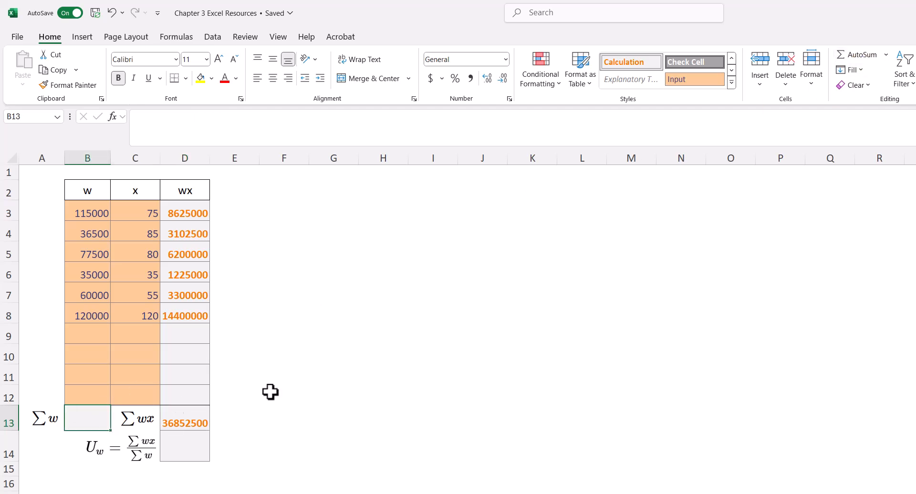
{"action": "left_click", "coordinate": [857, 56]}
{"action": "left_click", "coordinate": [858, 56]}
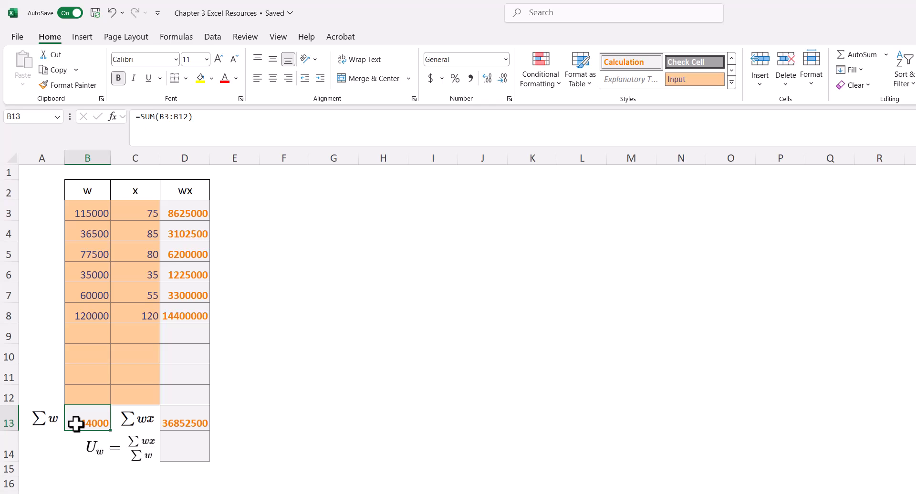
Step: Calculate the weighted average in D14 with the formula =D13/B13
{"action": "left_click", "coordinate": [184, 453]}
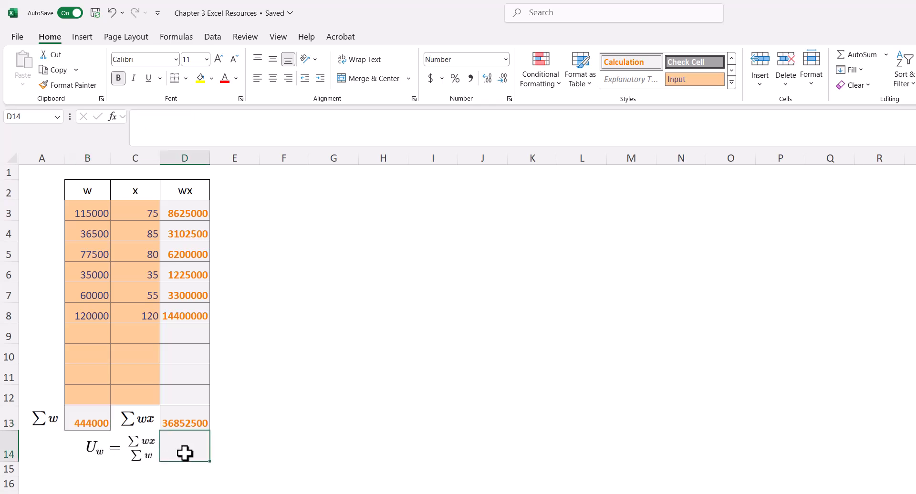
{"action": "type", "text": "="}
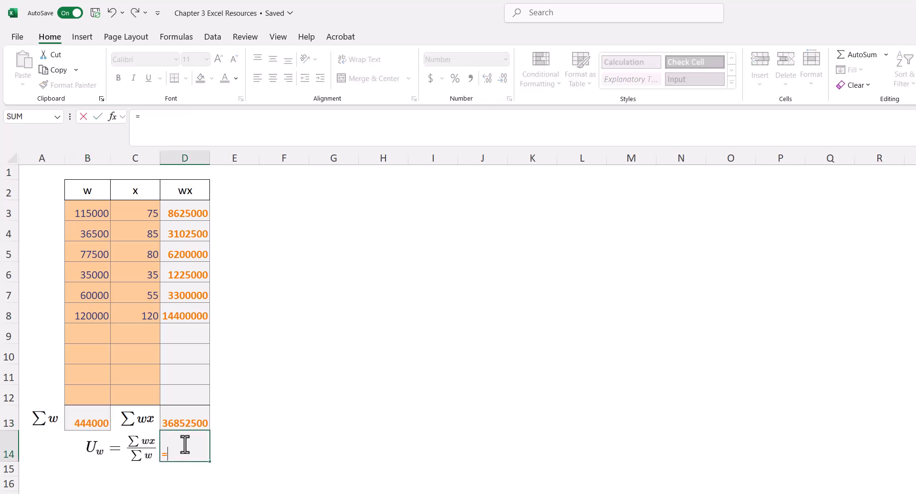
{"action": "left_click", "coordinate": [186, 418]}
{"action": "type", "text": "/"}
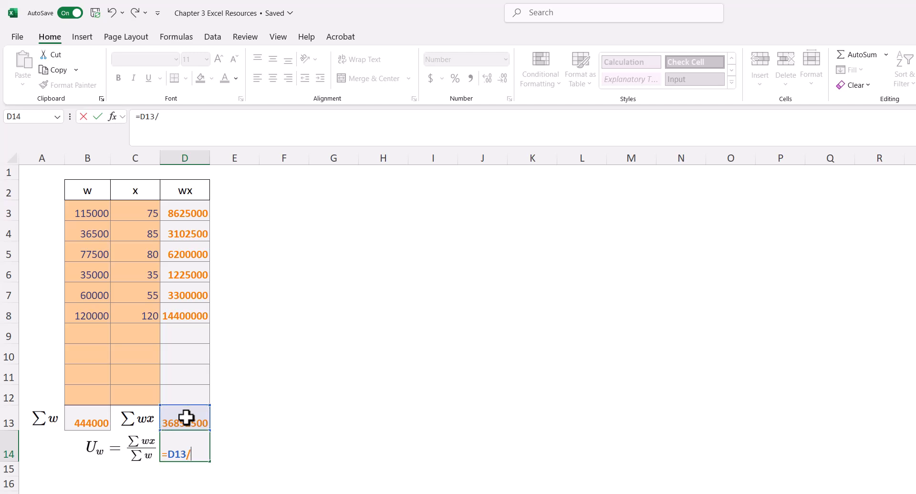
{"action": "left_click", "coordinate": [91, 421]}
{"action": "key", "text": "Return"}
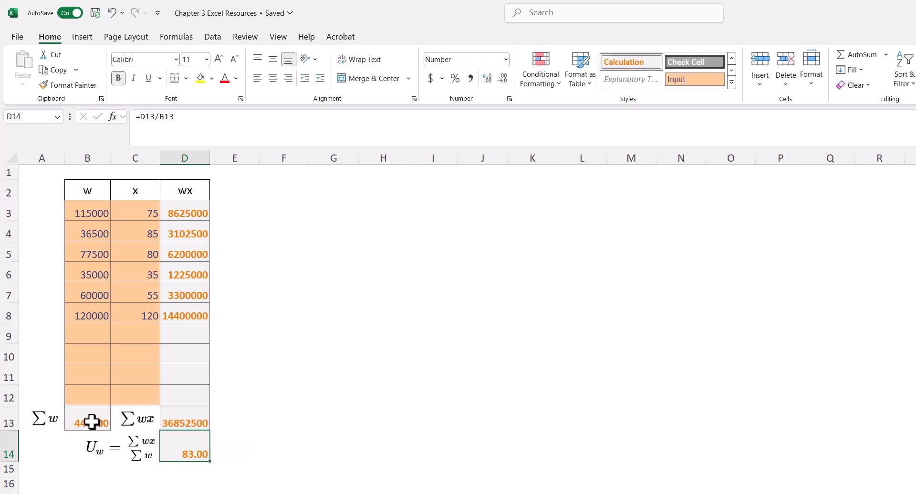